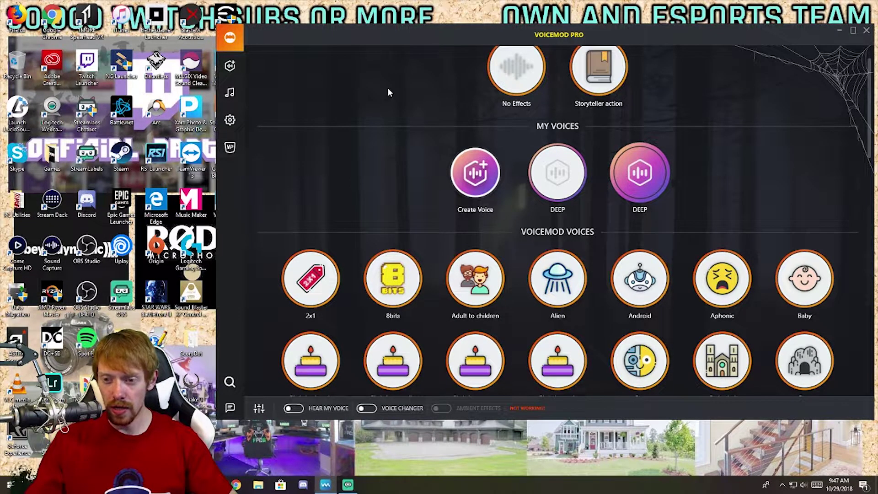
# Review the audio devices in Settings: Microphone (Sound Blaster K3+) input and Speakers (Sound BlasterX G6) output.
pyautogui.click(229, 120)
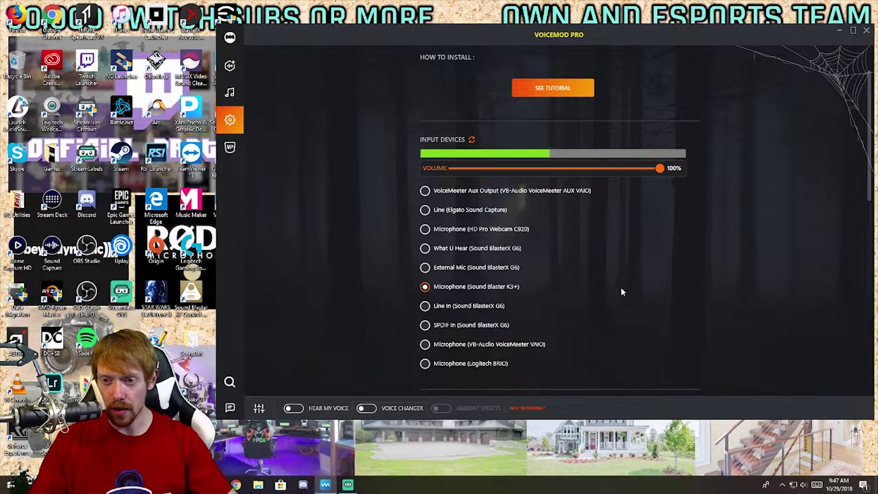
pyautogui.scroll(-5, 704, 265)
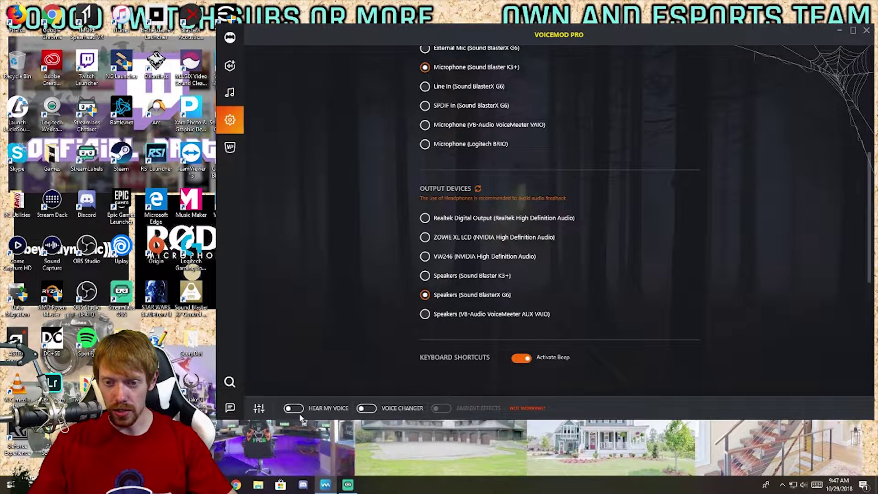
pyautogui.click(230, 120)
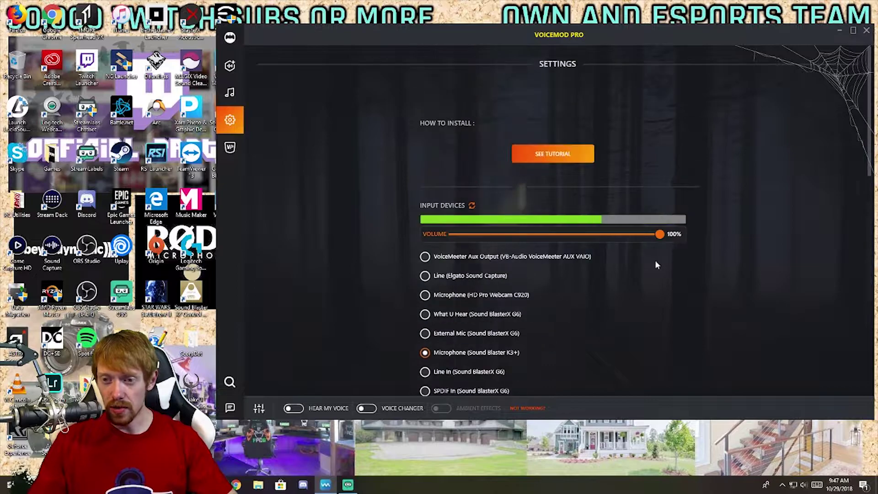
# Glance at the Meme Sound Machine, then browse the DEEP custom voices and built-in Voicemod Voices.
pyautogui.click(230, 95)
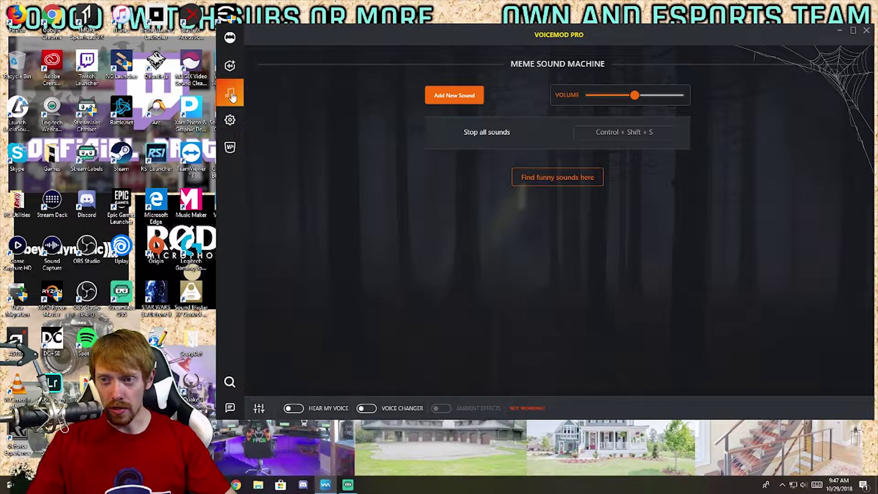
pyautogui.click(230, 39)
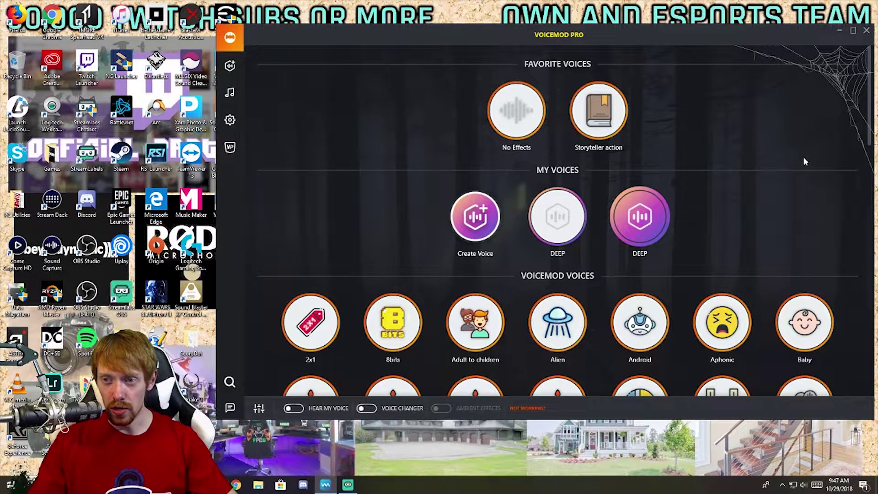
pyautogui.scroll(-5, 806, 232)
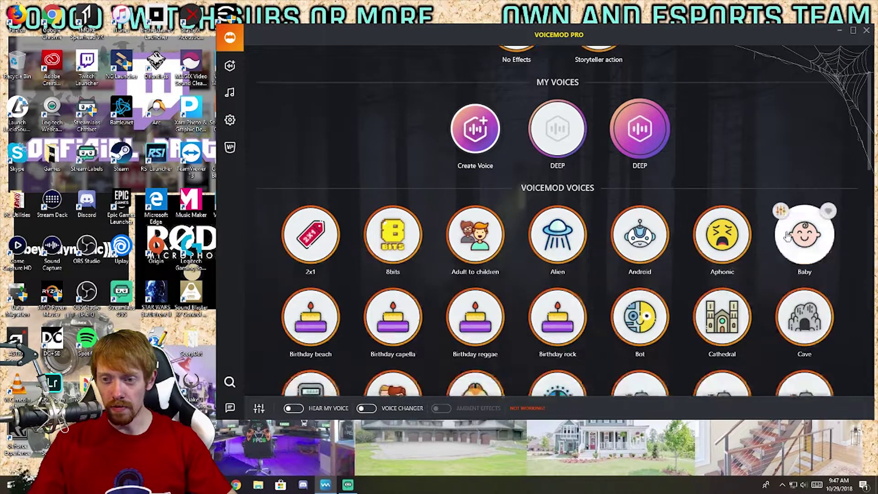
pyautogui.scroll(-8, 852, 167)
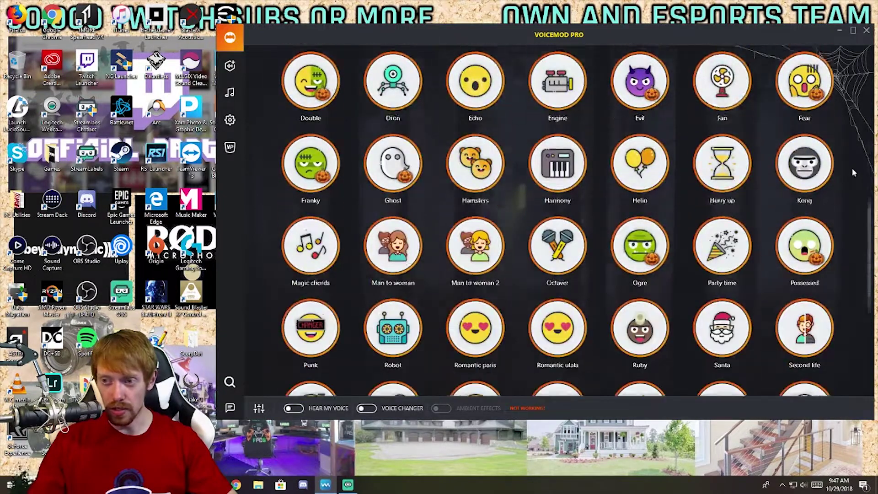
pyautogui.scroll(12, 350, 219)
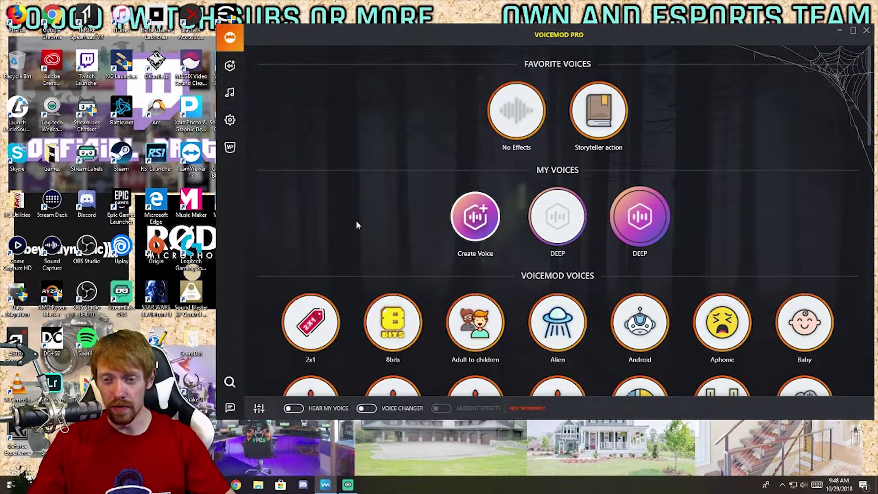
pyautogui.scroll(-3, 355, 218)
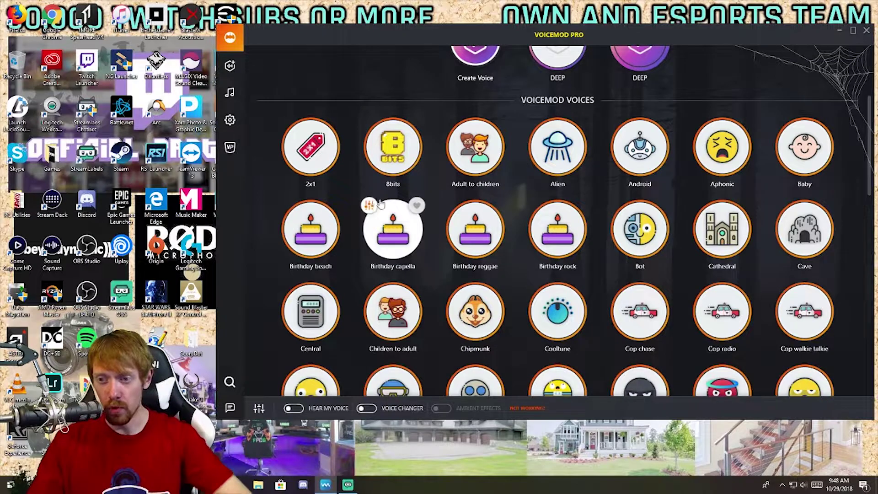
pyautogui.scroll(3, 393, 247)
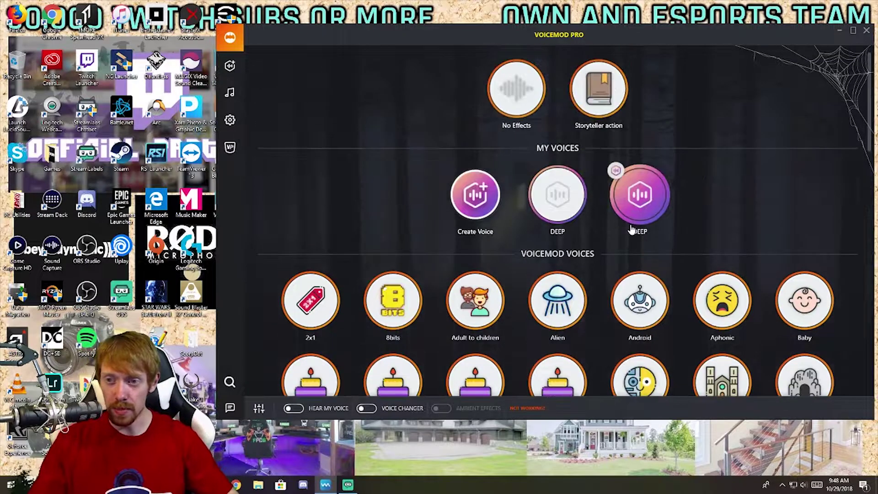
pyautogui.scroll(-2, 324, 113)
pyautogui.click(230, 66)
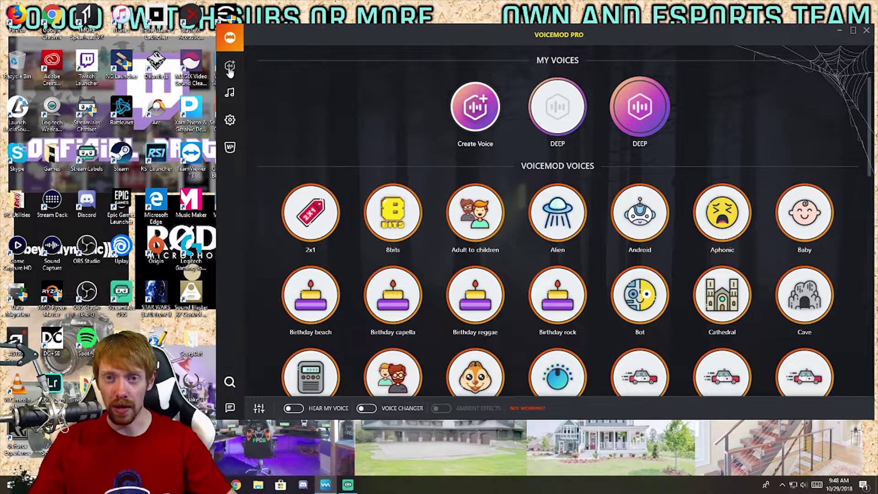
# Browse the Voice Maker's effects list, then move on to the Meme Sound Machine page.
pyautogui.click(590, 253)
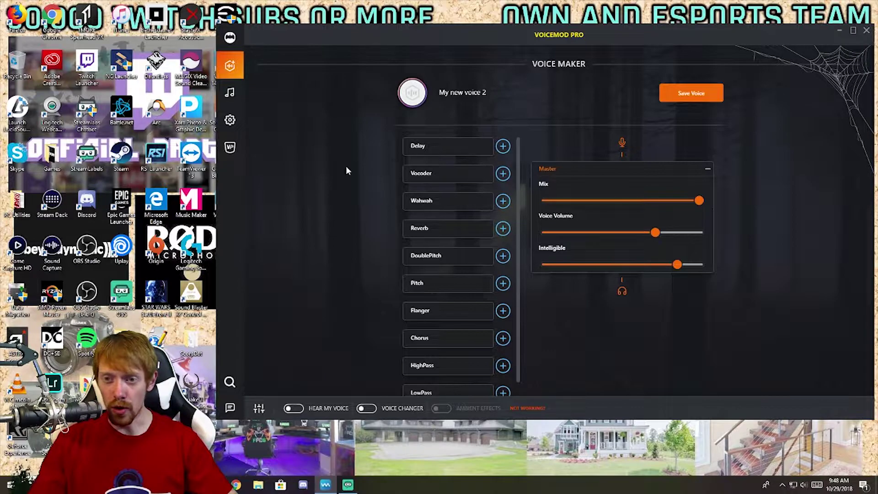
pyautogui.scroll(-1, 520, 188)
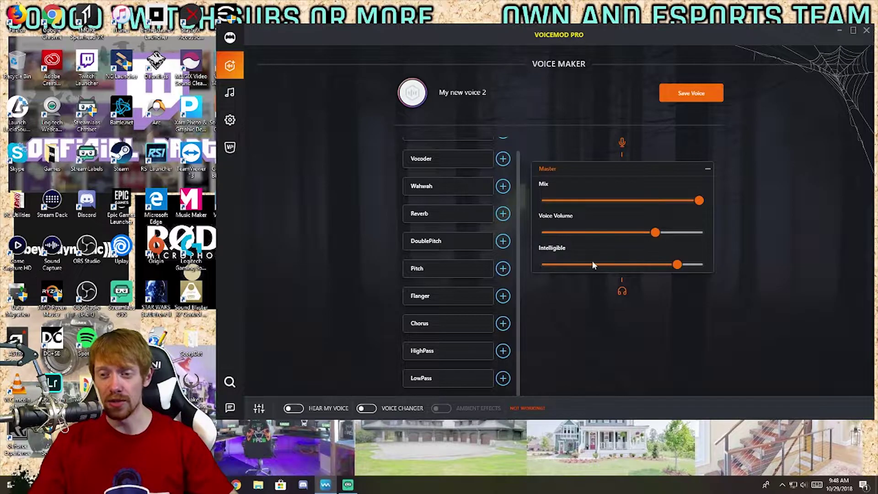
pyautogui.scroll(1, 521, 236)
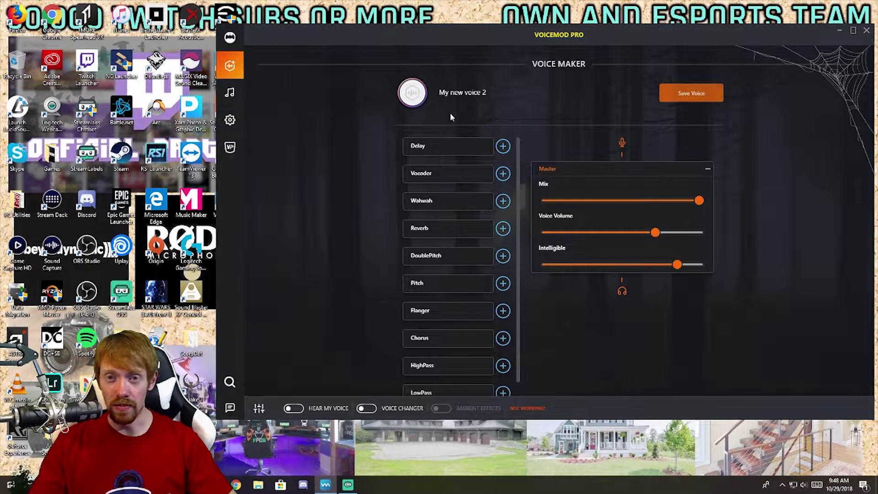
pyautogui.click(230, 93)
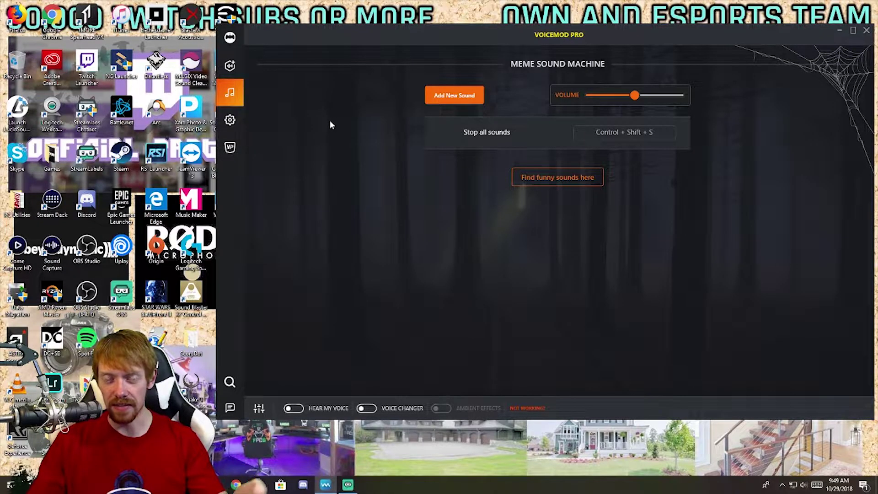
# Check the license: an active 3 Months Voicemod PRO Subscription expiring 2019-01-16.
pyautogui.click(230, 37)
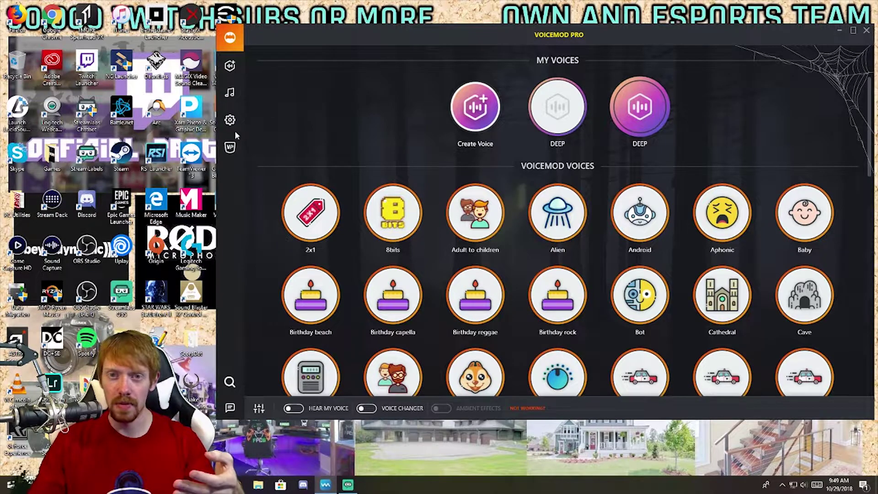
pyautogui.click(230, 93)
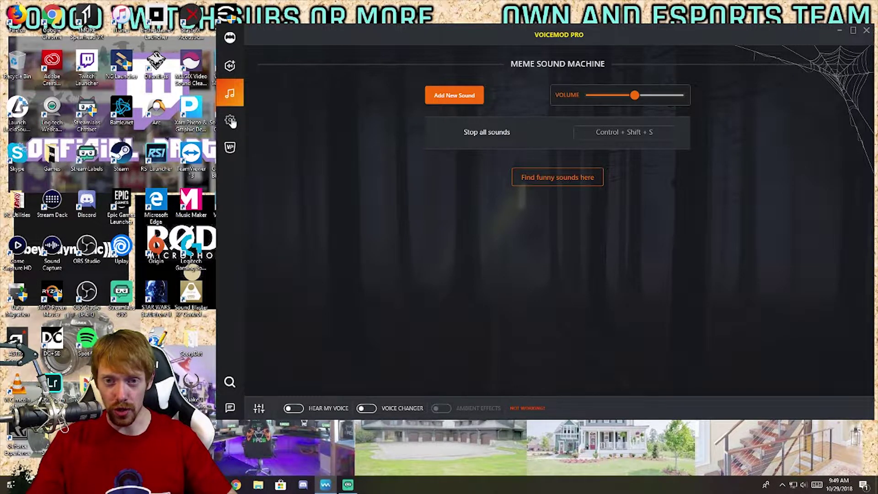
pyautogui.click(230, 147)
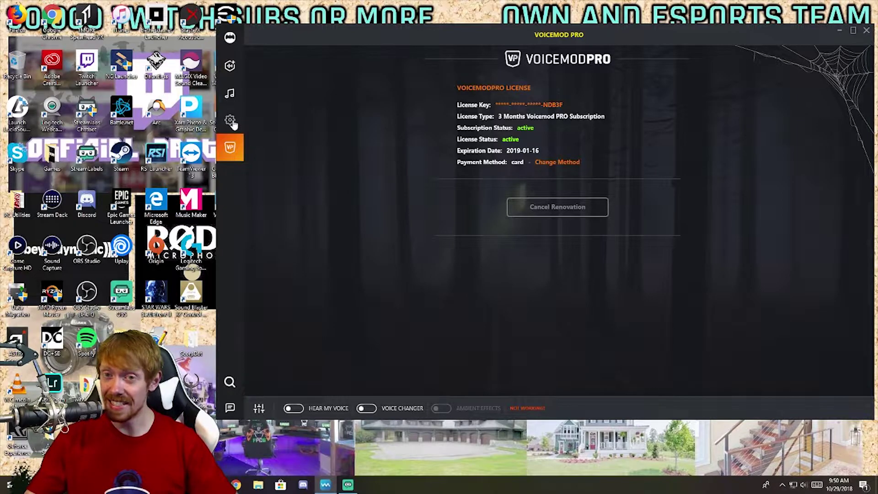
# Cancel the Voice Maker's voice-monitoring warning and go back to the voice library.
pyautogui.click(229, 71)
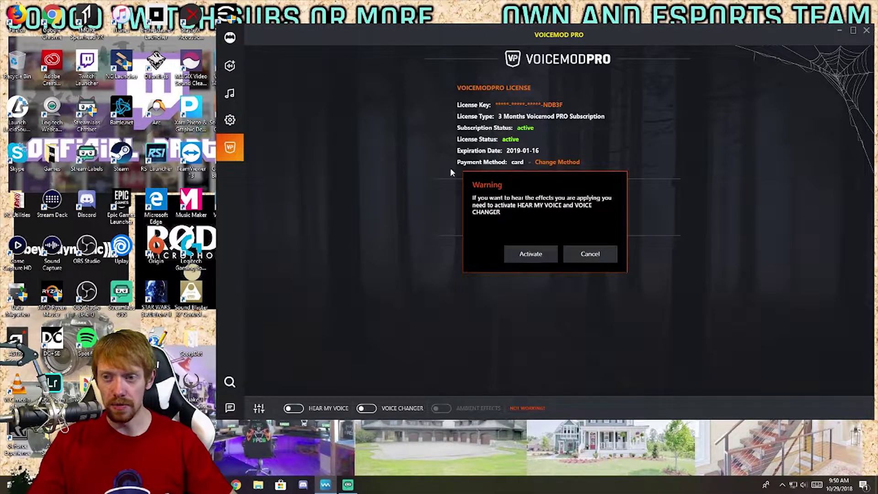
pyautogui.click(597, 254)
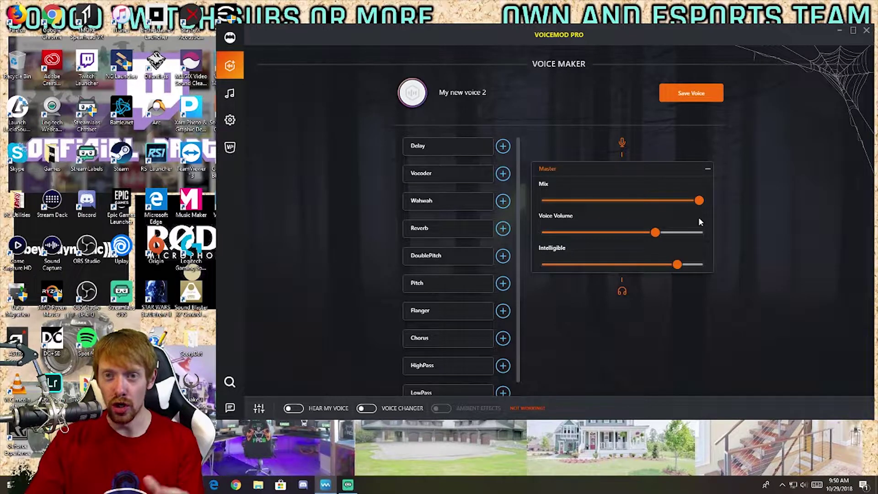
pyautogui.click(230, 38)
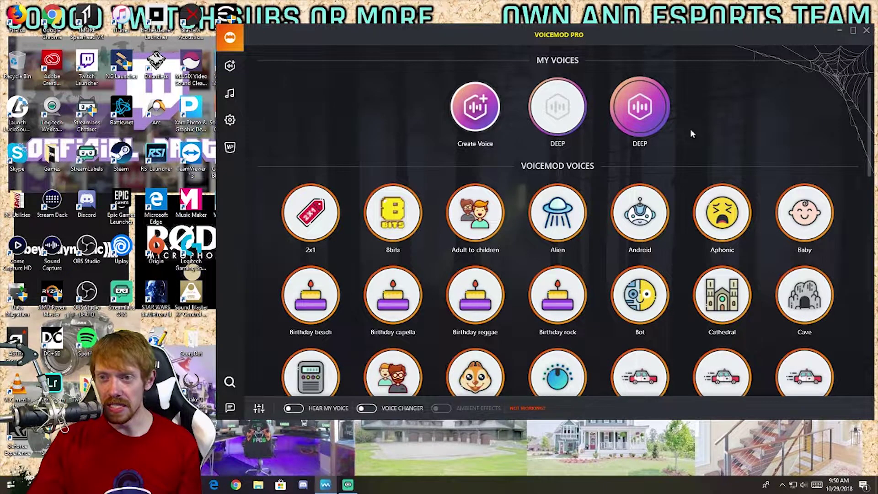
# Turn on voice monitoring and the voice changer, and try the first DEEP custom voice.
pyautogui.click(293, 408)
pyautogui.click(368, 409)
pyautogui.moveTo(753, 361)
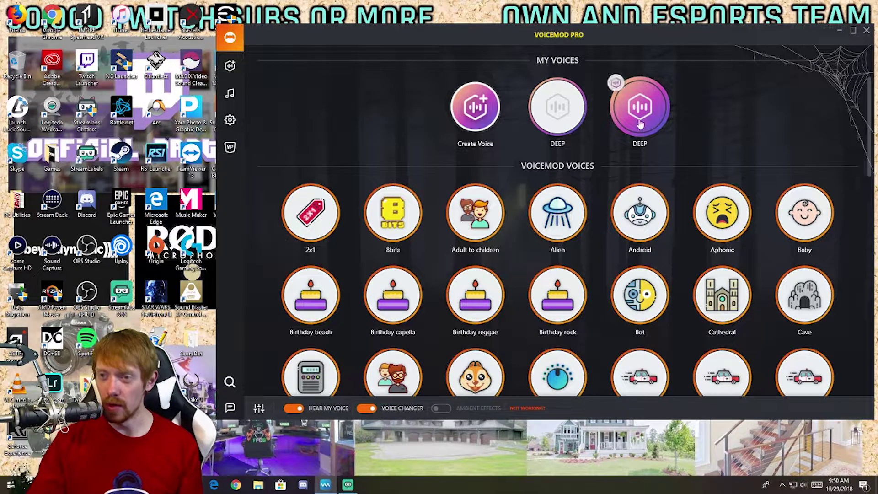
pyautogui.click(563, 116)
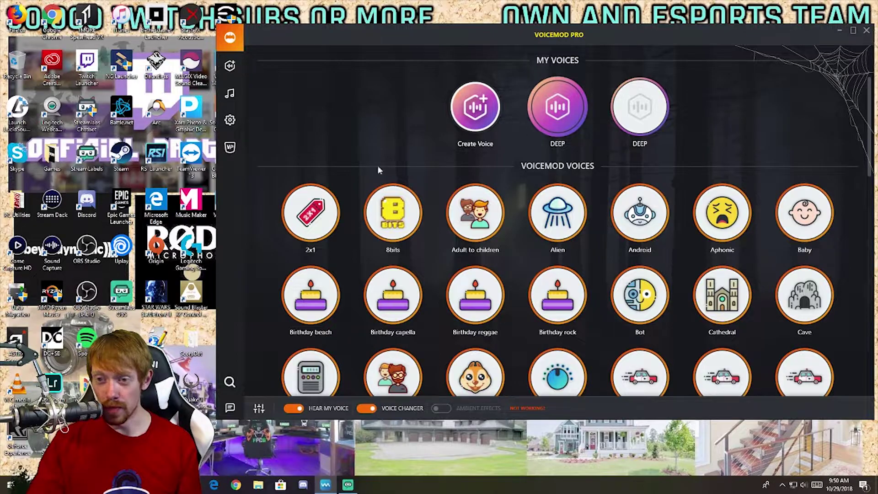
pyautogui.click(367, 409)
# Try the Storyteller action voice with the voice changer back on, then No Effects.
pyautogui.scroll(-1, 447, 215)
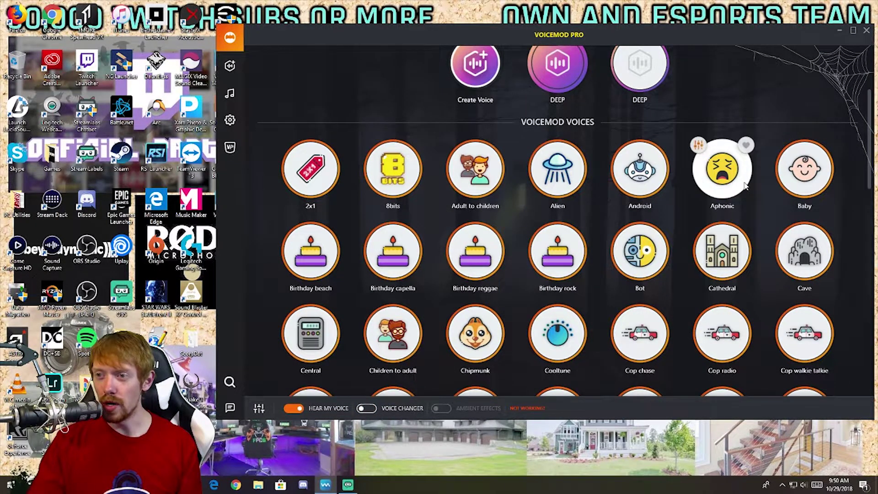
pyautogui.scroll(-1, 782, 173)
pyautogui.scroll(-8, 782, 172)
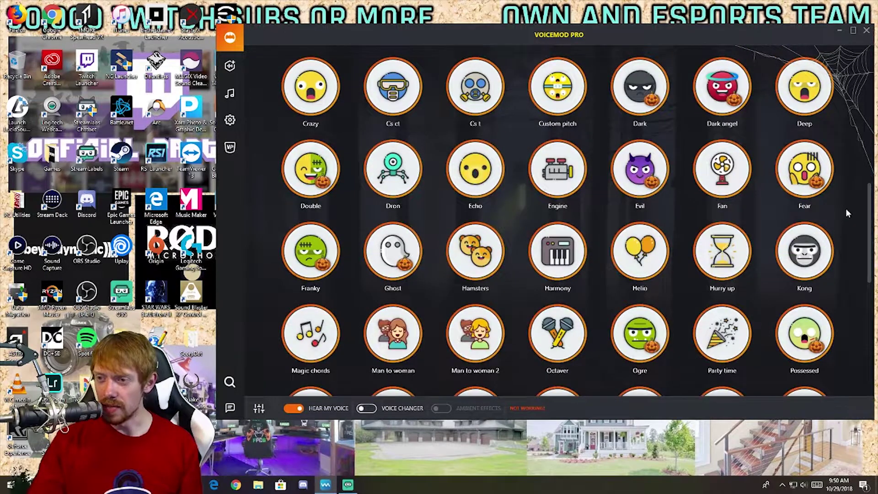
pyautogui.scroll(10, 836, 212)
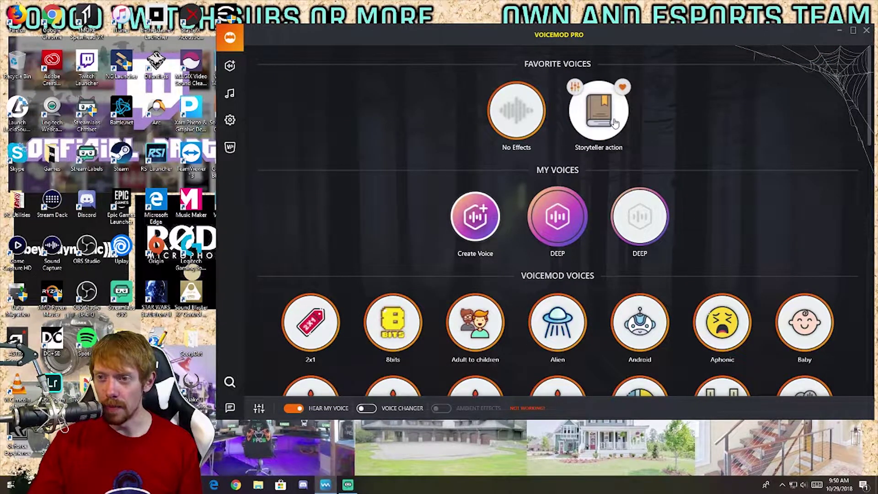
pyautogui.click(615, 123)
pyautogui.click(367, 408)
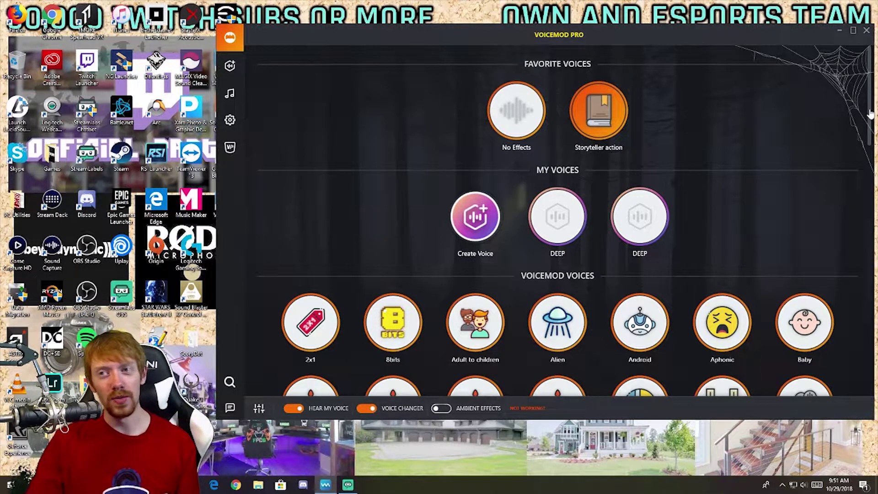
pyautogui.click(517, 110)
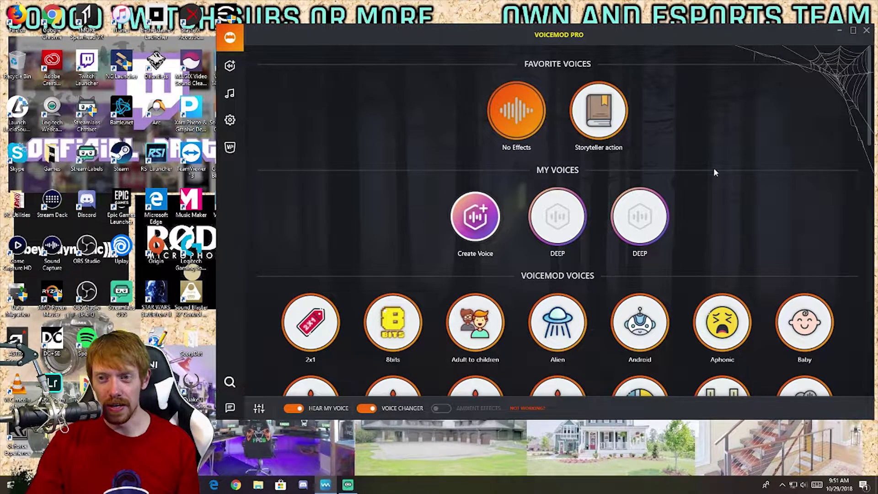
# Audition the Voicetune, Wah wah, Zombie, Telephone and Stranger voices.
pyautogui.scroll(-15, 554, 203)
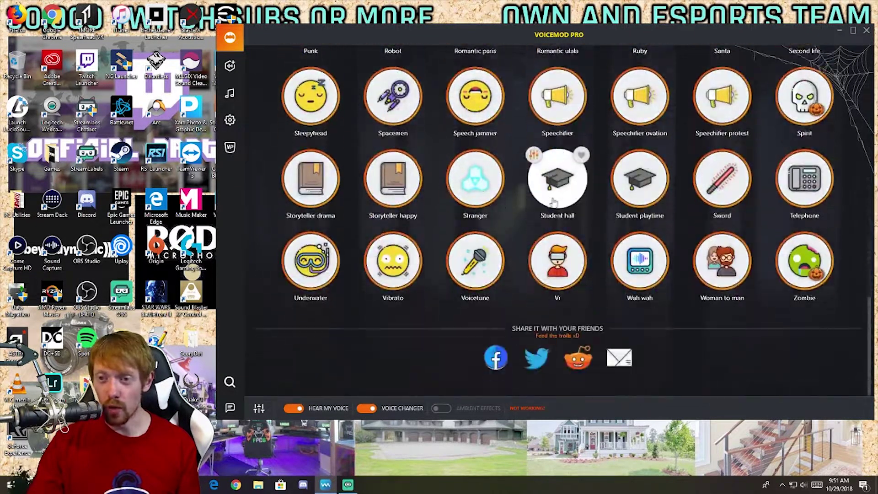
pyautogui.click(484, 274)
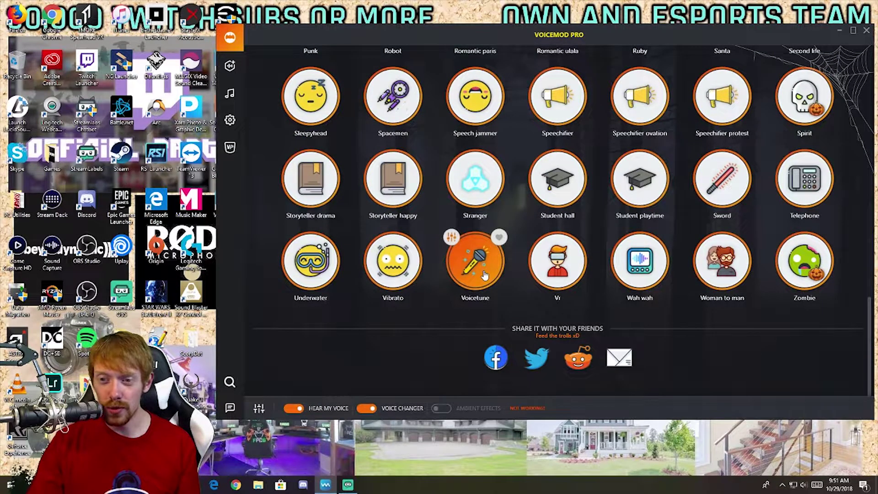
pyautogui.click(653, 272)
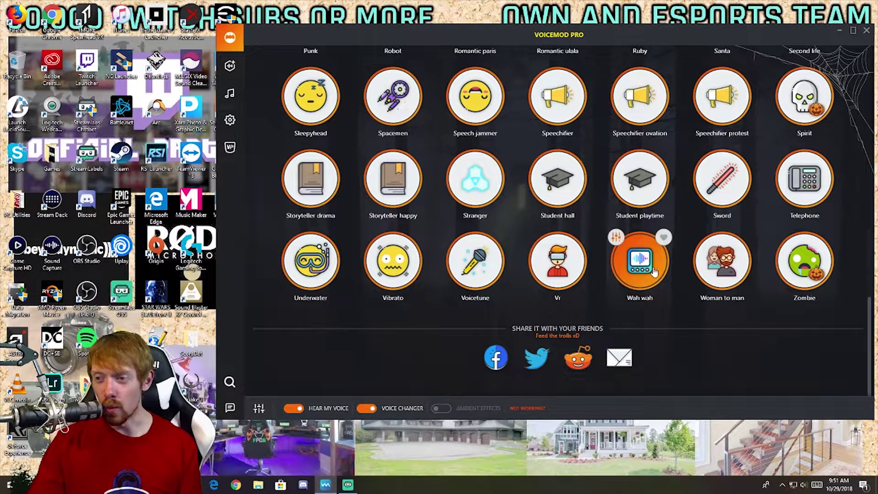
pyautogui.click(805, 263)
pyautogui.click(803, 181)
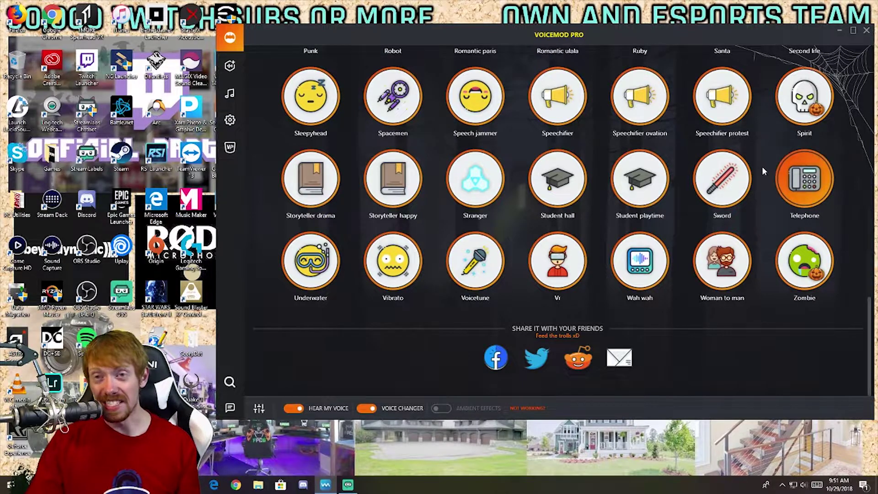
pyautogui.click(492, 194)
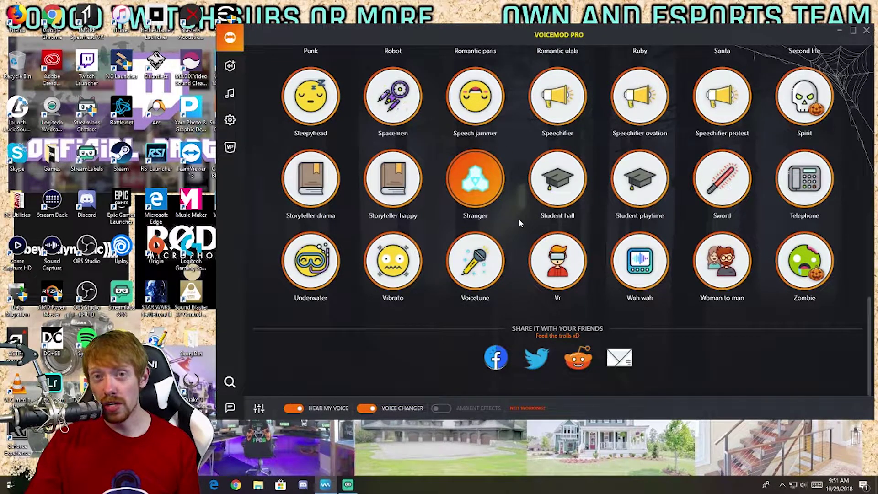
# Settle on the Sleepyhead voice and switch the voice changer off.
pyautogui.scroll(1, 519, 223)
pyautogui.click(326, 147)
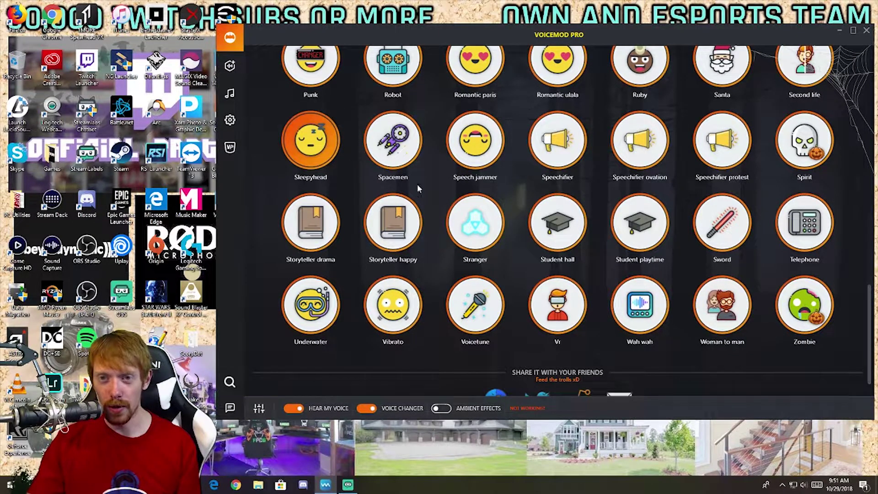
pyautogui.scroll(2, 418, 187)
pyautogui.click(367, 408)
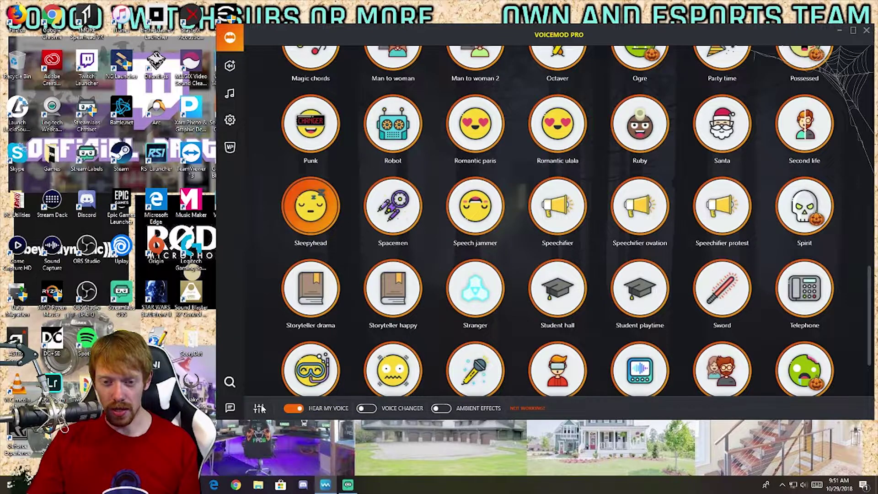
pyautogui.moveTo(259, 408)
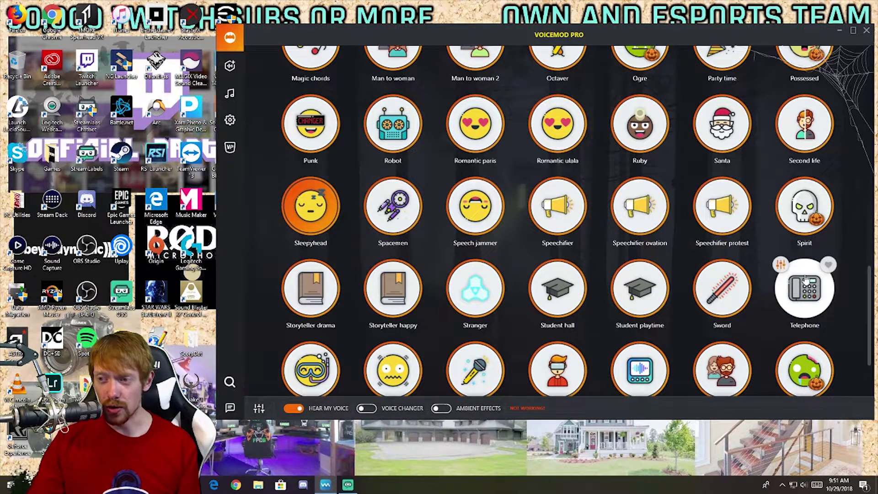
pyautogui.scroll(15, 778, 262)
pyautogui.scroll(5, 775, 261)
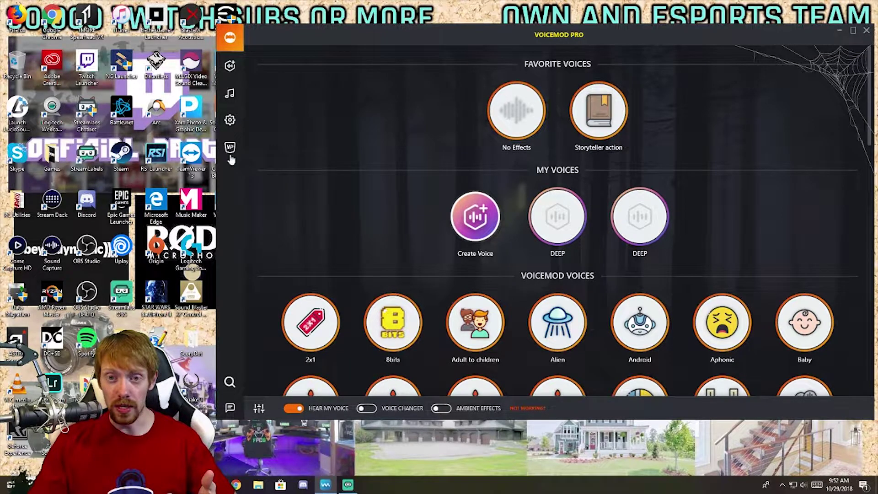
pyautogui.click(231, 67)
pyautogui.click(594, 256)
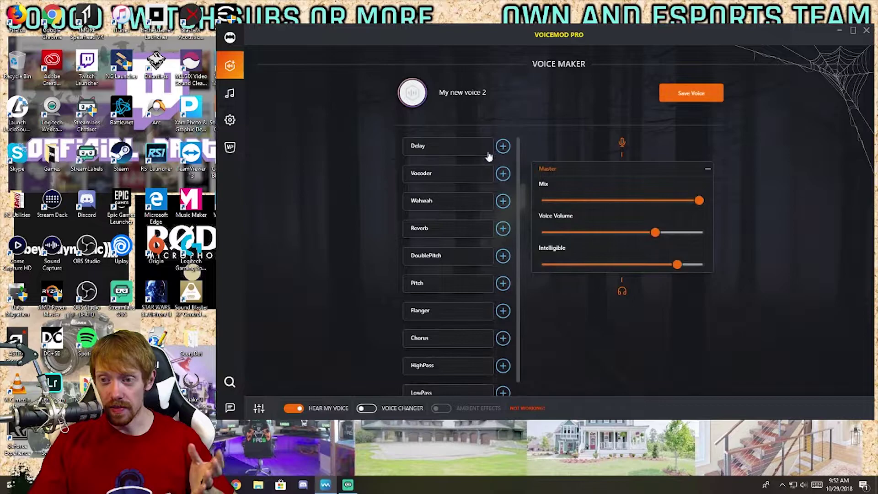
pyautogui.scroll(-1, 458, 206)
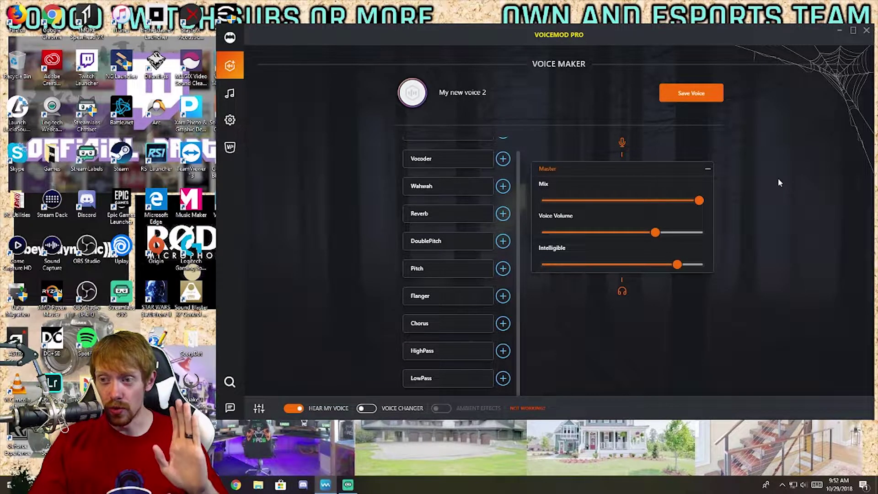
pyautogui.scroll(1, 502, 213)
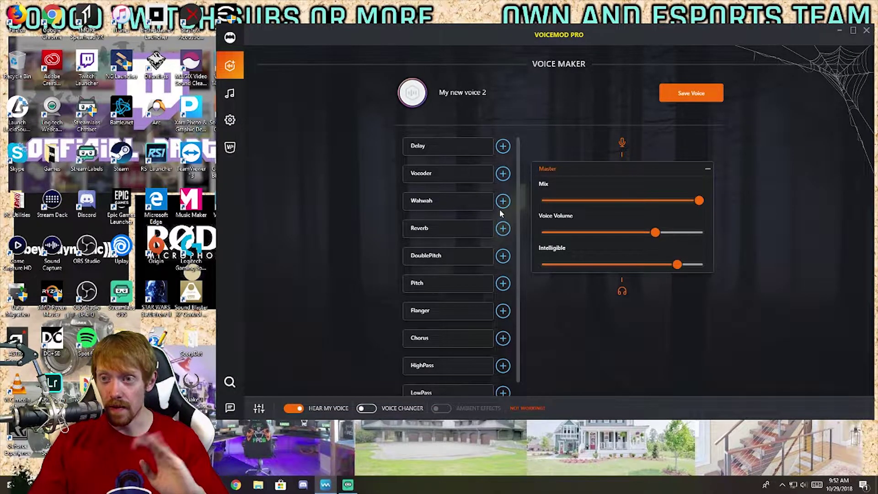
pyautogui.click(230, 93)
pyautogui.click(229, 37)
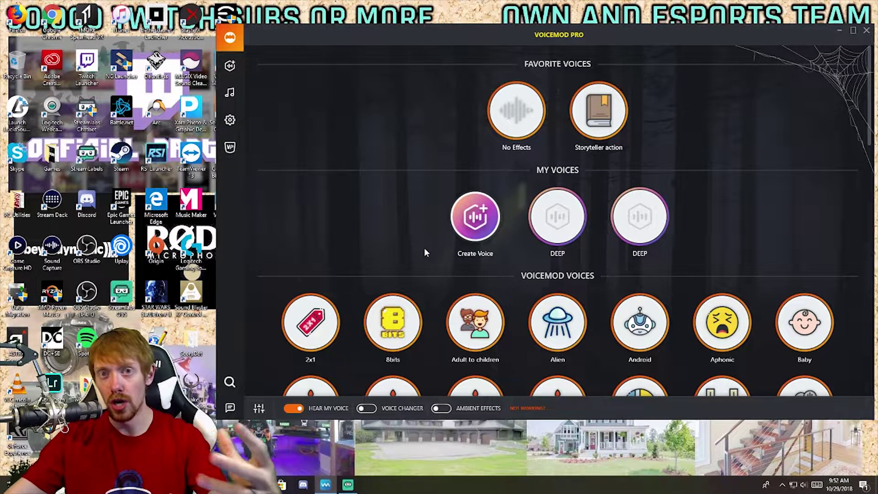
pyautogui.scroll(-3, 832, 208)
pyautogui.scroll(-8, 832, 208)
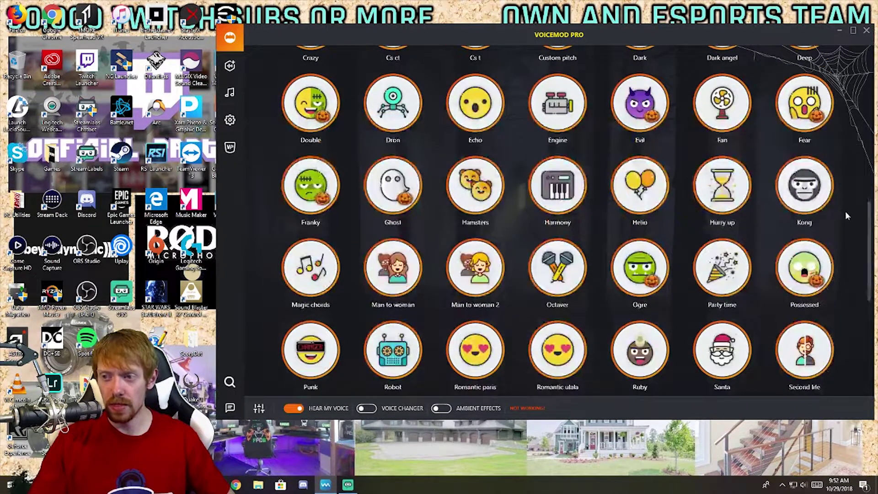
pyautogui.scroll(11, 846, 210)
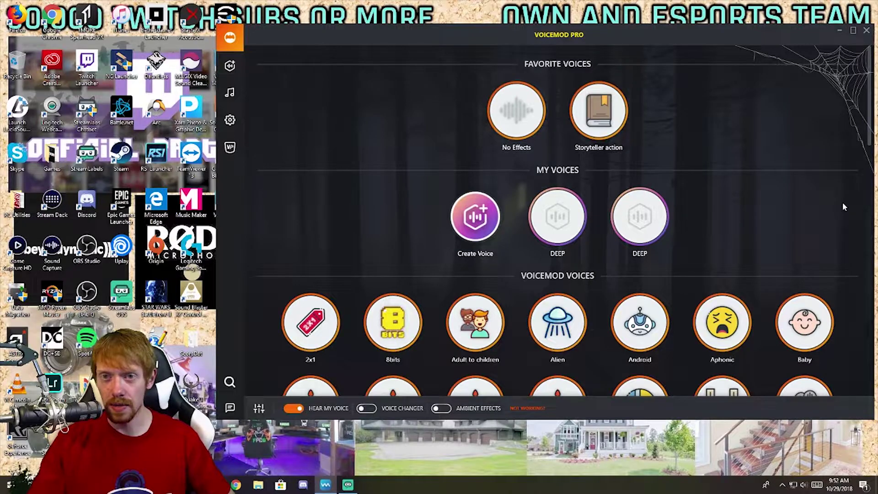